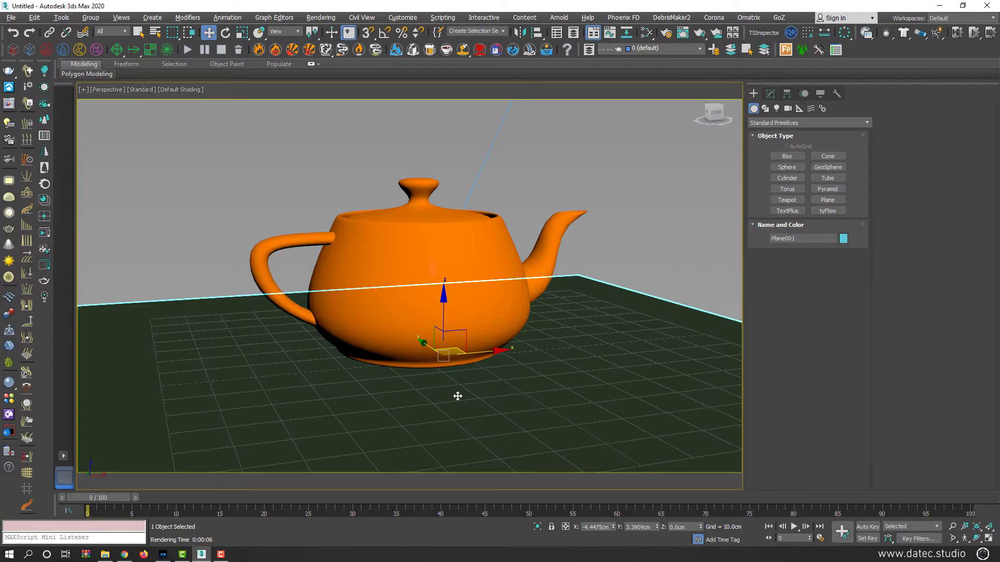
- Set the floor plane's rendering visibility to 0 in its object properties and render the scene
{"action": "right_click", "coordinate": [457, 365]}
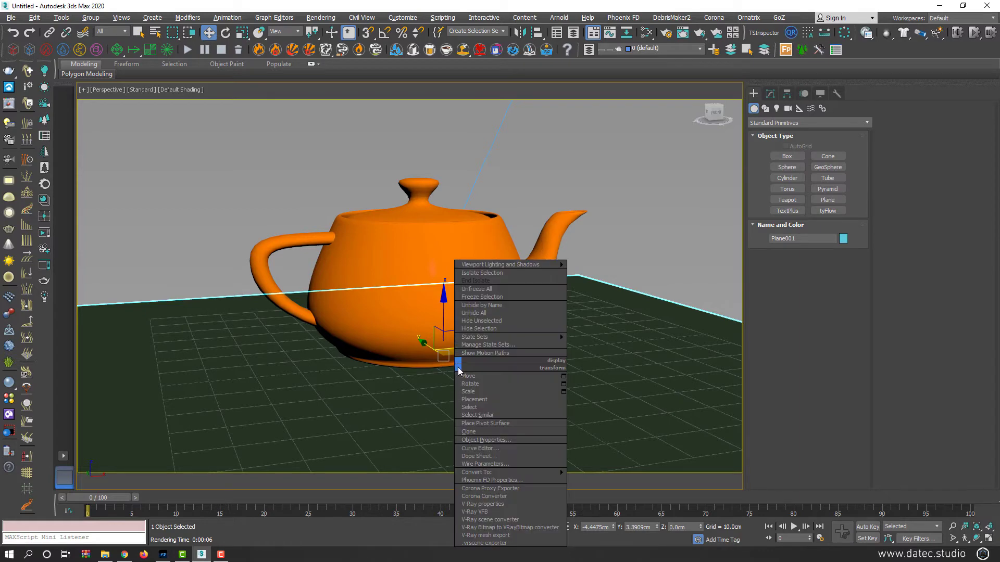
{"action": "left_click", "coordinate": [513, 441]}
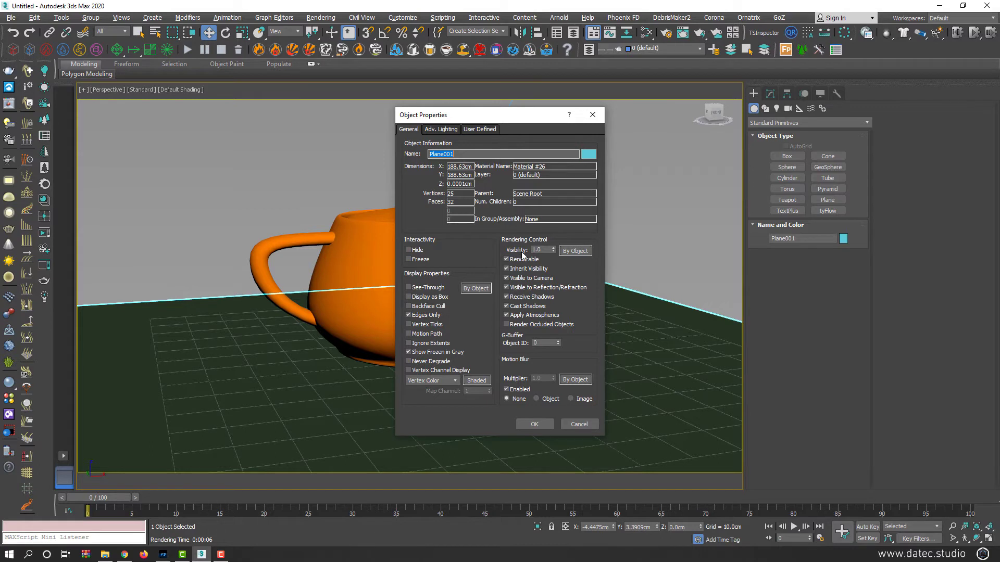
{"action": "left_click", "coordinate": [538, 424]}
{"action": "key", "text": "shift+q"}
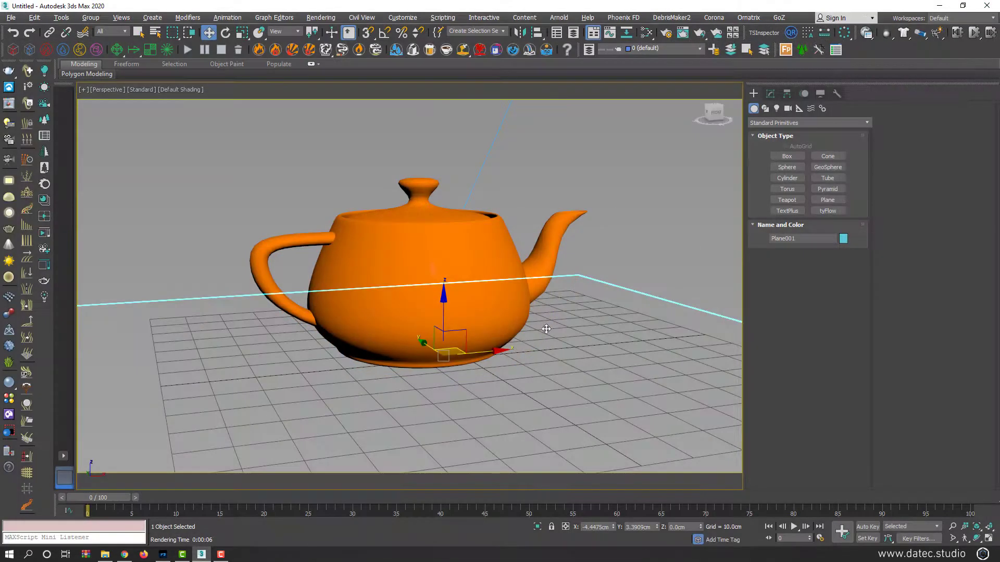
- Set the floor plane's rendering visibility to 0.5 in its object properties and test-render the scene
{"action": "right_click", "coordinate": [516, 351]}
{"action": "left_click", "coordinate": [537, 426]}
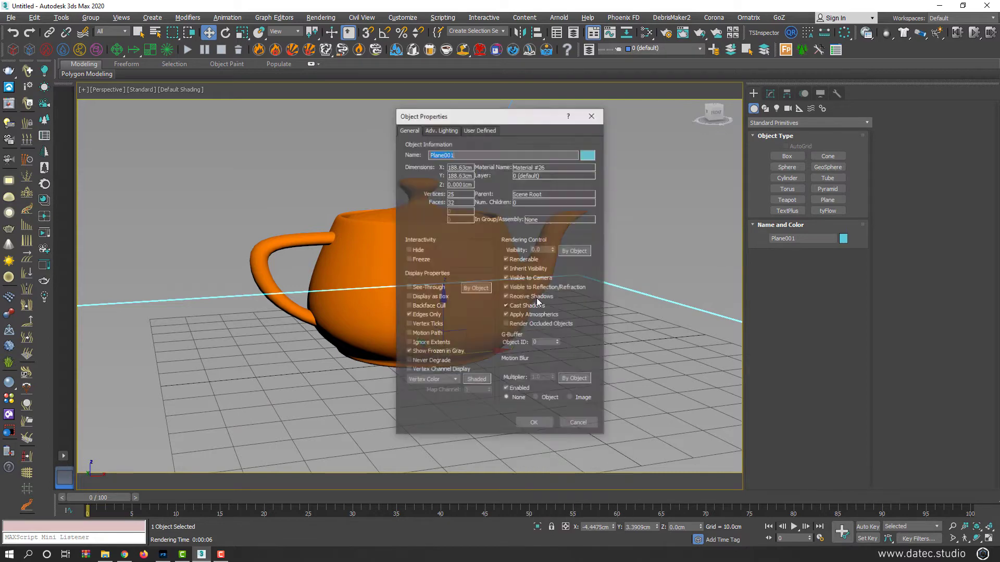
{"action": "double_click", "coordinate": [545, 249]}
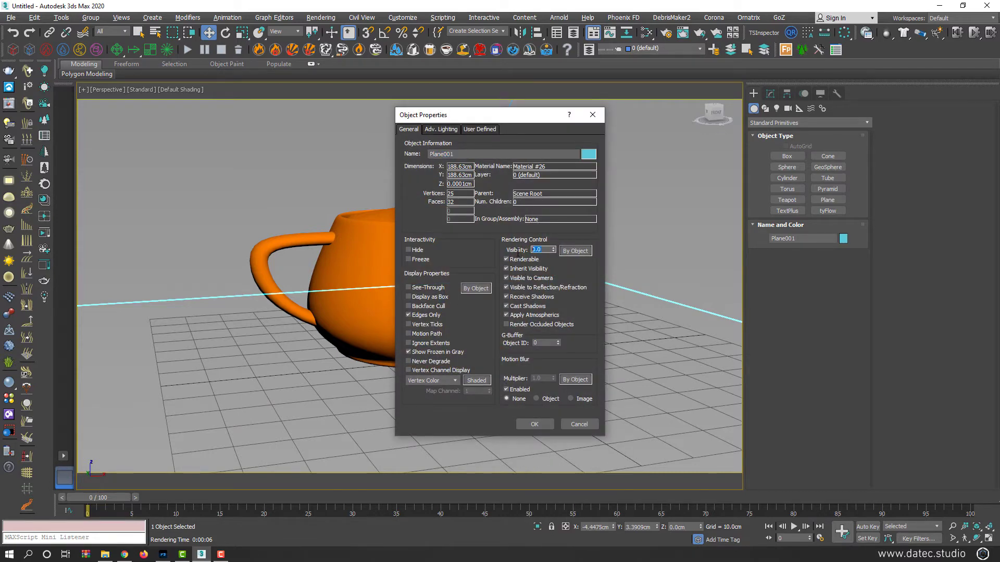
{"action": "type", "text": "0.5"}
{"action": "key", "text": "Return"}
{"action": "left_click", "coordinate": [536, 423]}
{"action": "key", "text": "shift+q"}
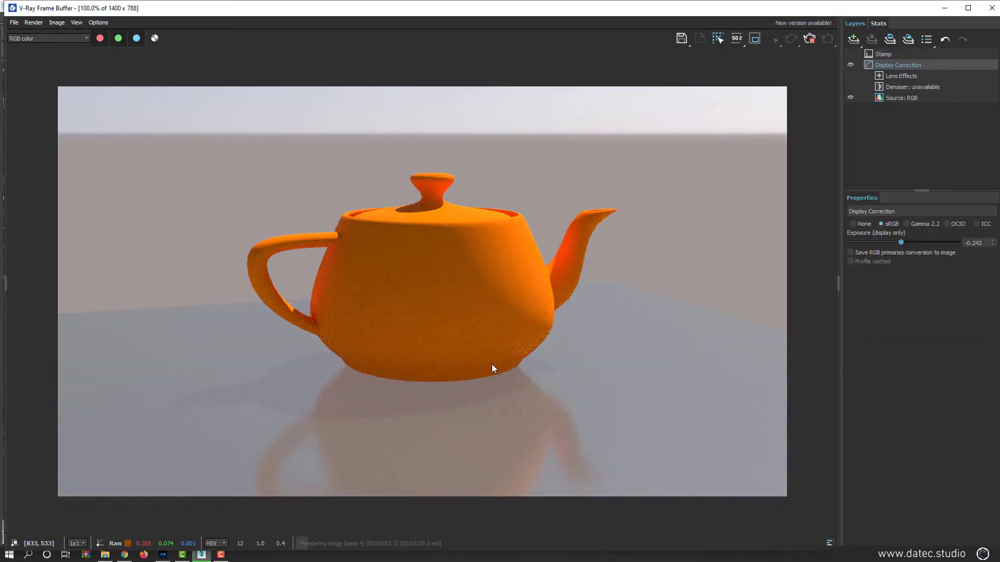
{"action": "left_click", "coordinate": [808, 40]}
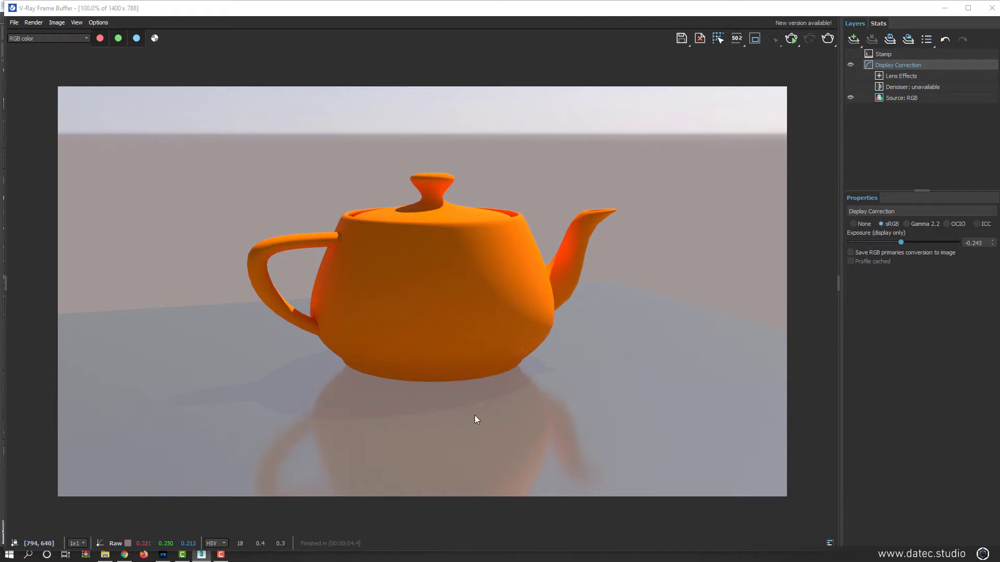
{"action": "left_click", "coordinate": [992, 7]}
- Set the floor plane's visibility back to 1.0 and switch its Renderable option off and on again in the object properties
{"action": "right_click", "coordinate": [567, 335]}
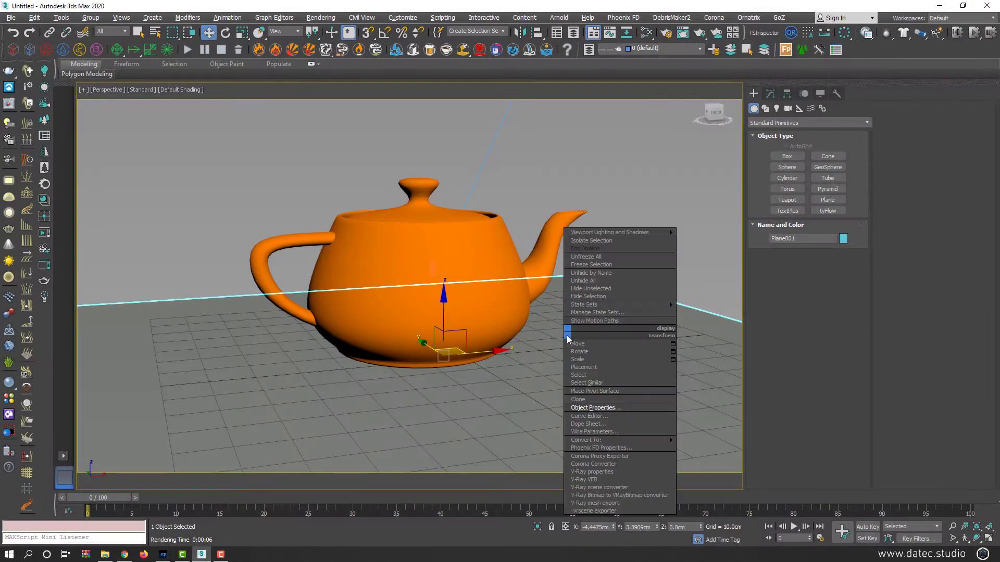
{"action": "left_click", "coordinate": [595, 408]}
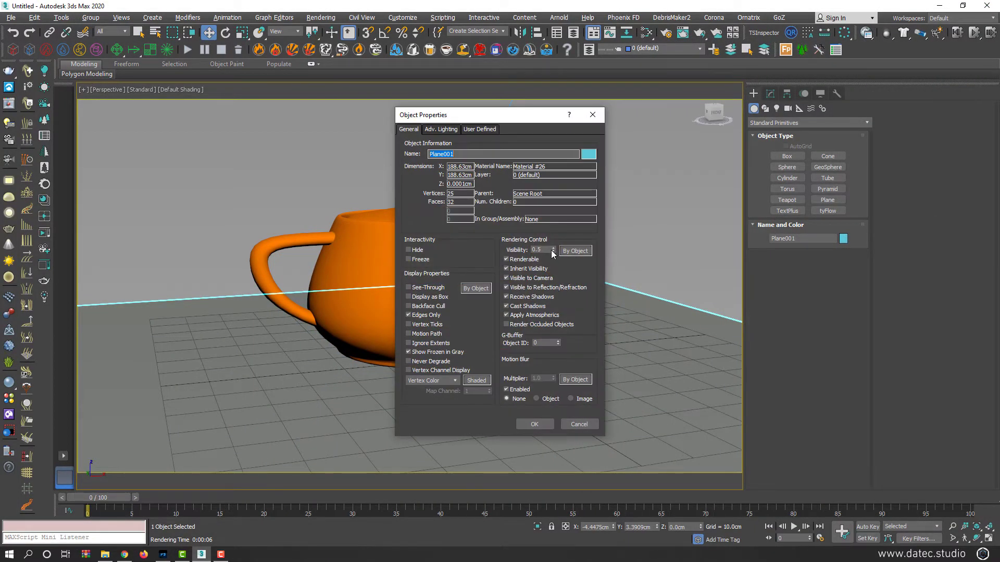
{"action": "left_click_drag", "start_coordinate": [553, 251], "coordinate": [544, 193]}
{"action": "left_click", "coordinate": [506, 260]}
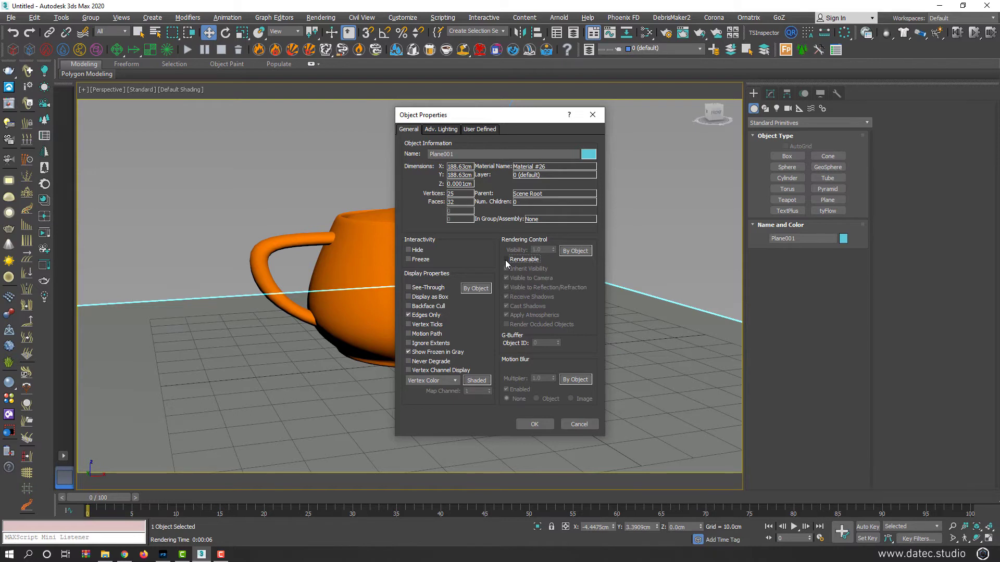
{"action": "left_click", "coordinate": [505, 260]}
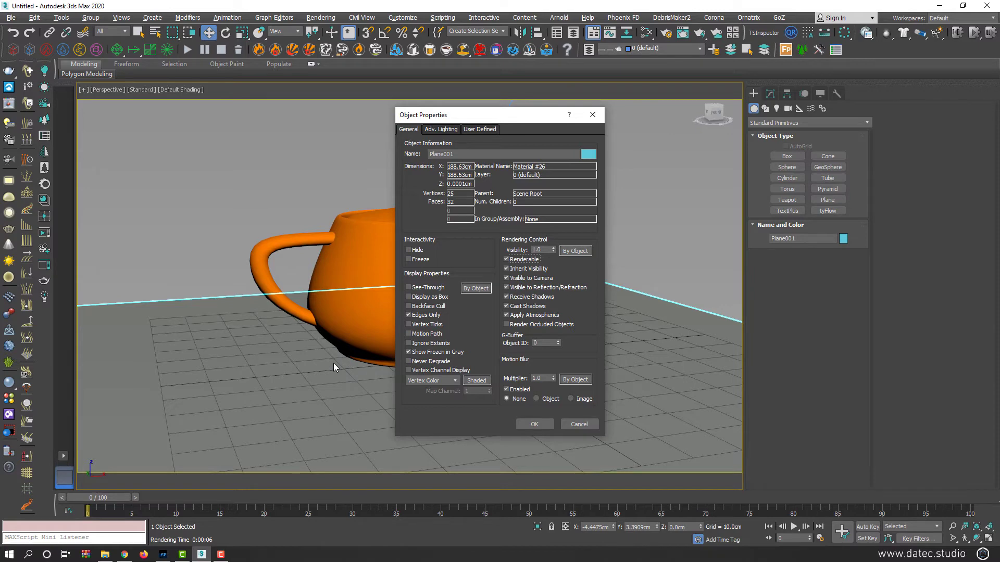
{"action": "left_click", "coordinate": [548, 426]}
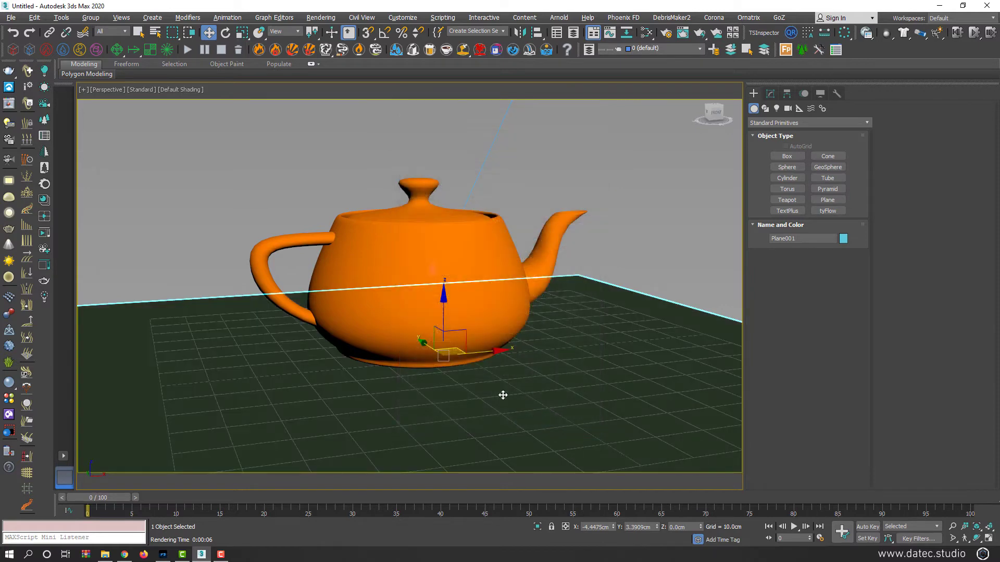
- Turn off Cast Shadows in the teapot's object properties and render the scene
{"action": "left_click", "coordinate": [411, 235]}
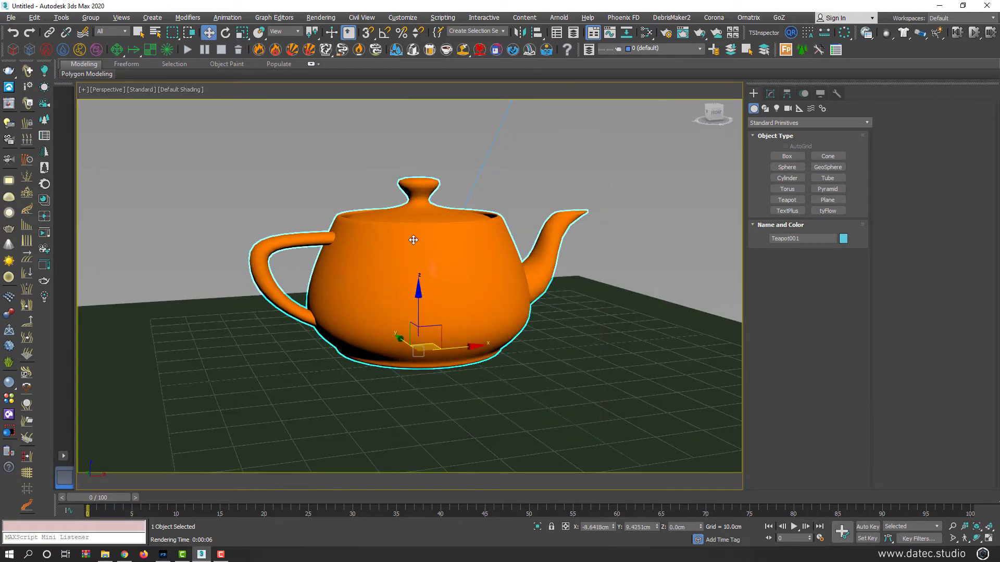
{"action": "right_click", "coordinate": [413, 240]}
{"action": "left_click", "coordinate": [461, 312]}
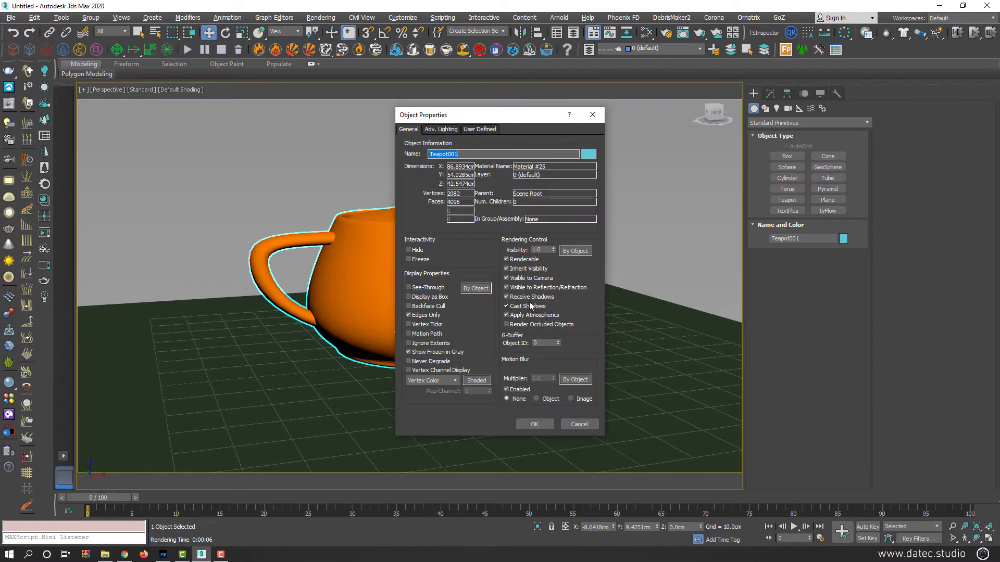
{"action": "left_click", "coordinate": [519, 307]}
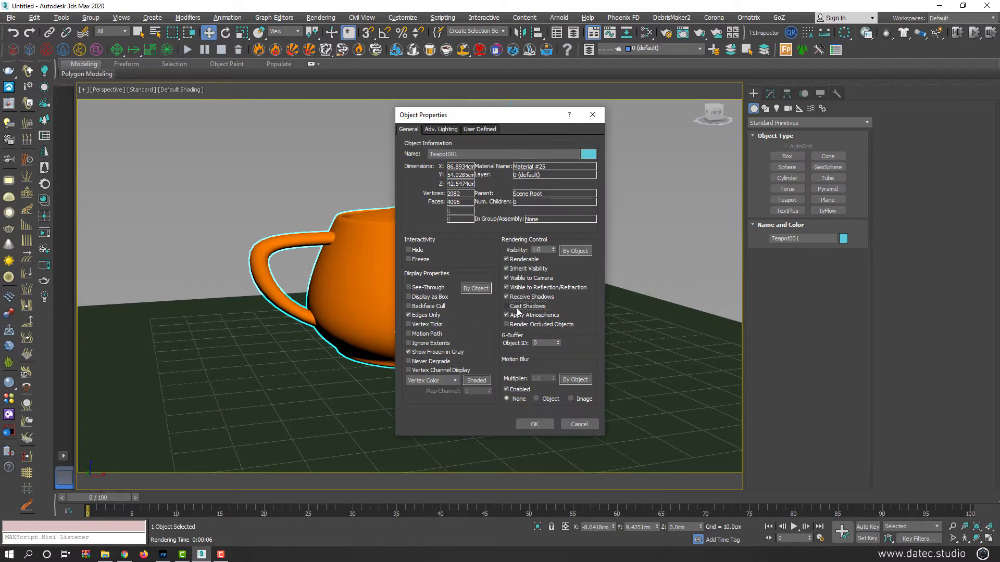
{"action": "left_click", "coordinate": [533, 424]}
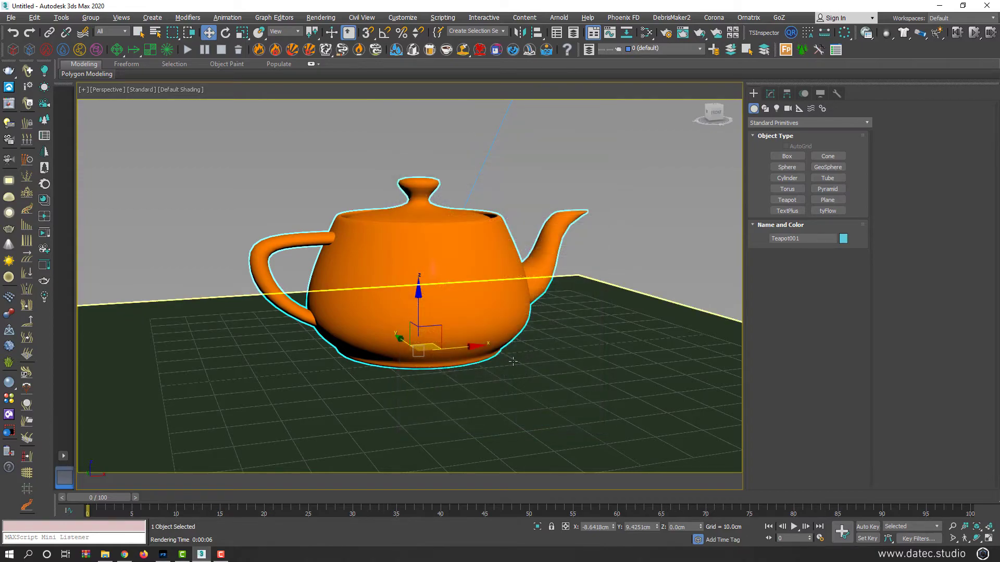
{"action": "key", "text": "shift+q"}
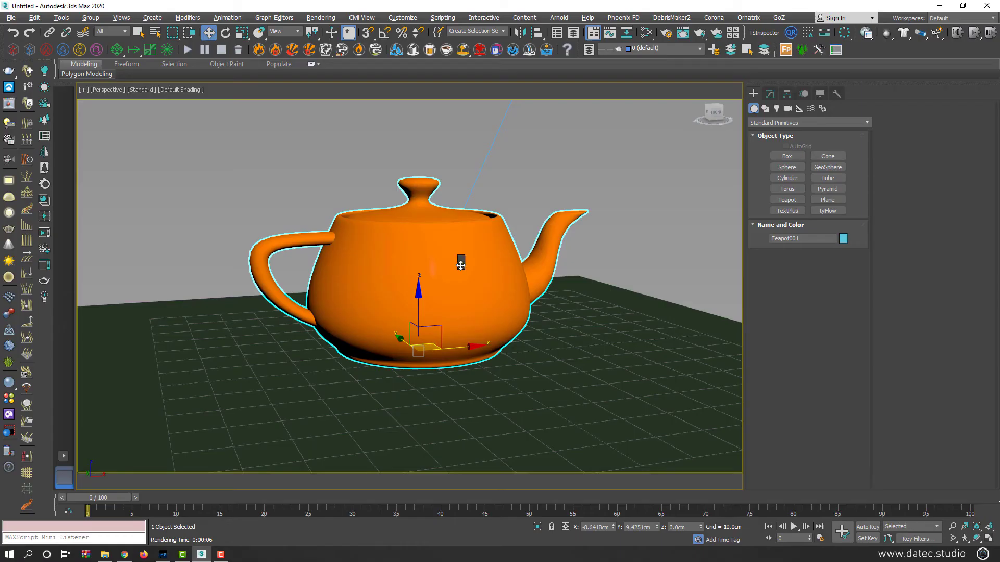
- Turn Cast Shadows back on and Visible to Camera off in the teapot's object properties, and render the scene
{"action": "right_click", "coordinate": [460, 259]}
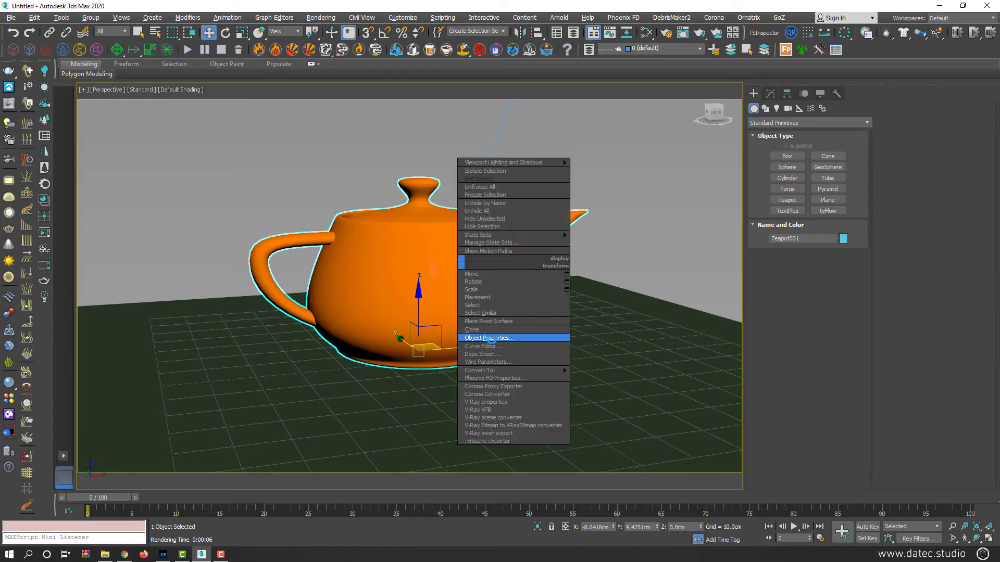
{"action": "left_click", "coordinate": [491, 342]}
{"action": "left_click", "coordinate": [522, 307]}
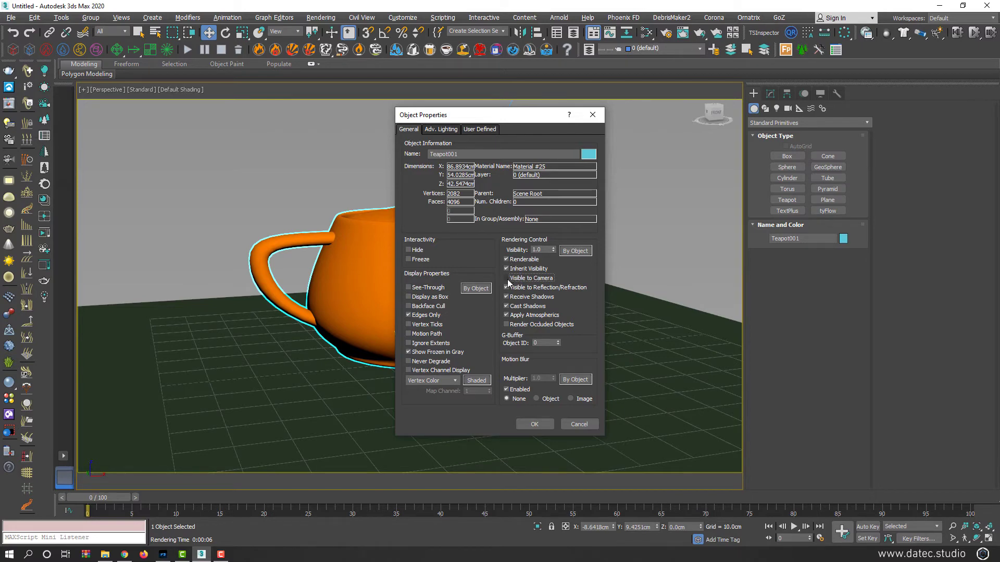
{"action": "left_click", "coordinate": [534, 424]}
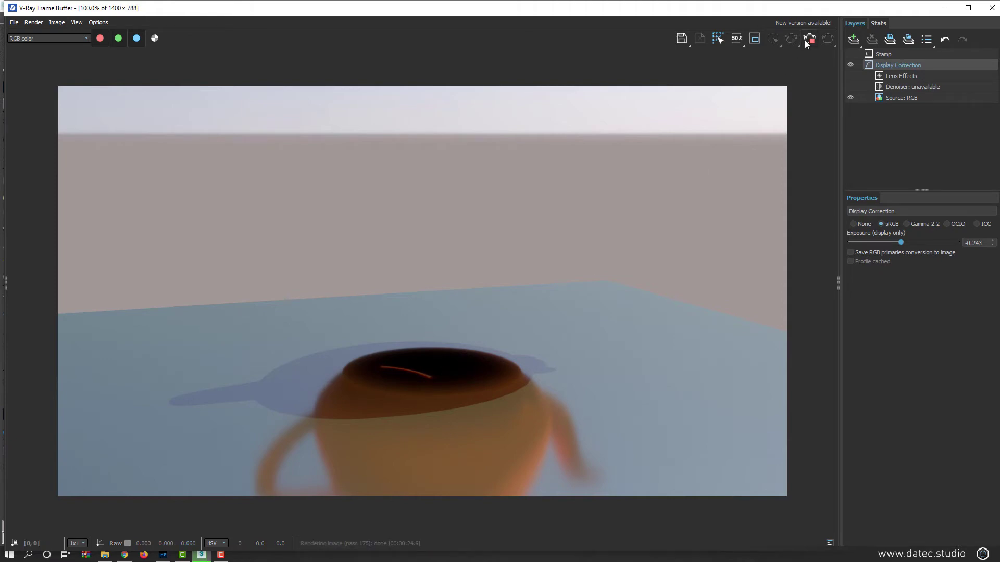
{"action": "left_click", "coordinate": [990, 9]}
- Turn Visible to Camera back on and Visible to Reflection/Refraction off for the teapot, and test-render the scene
{"action": "right_click", "coordinate": [555, 223]}
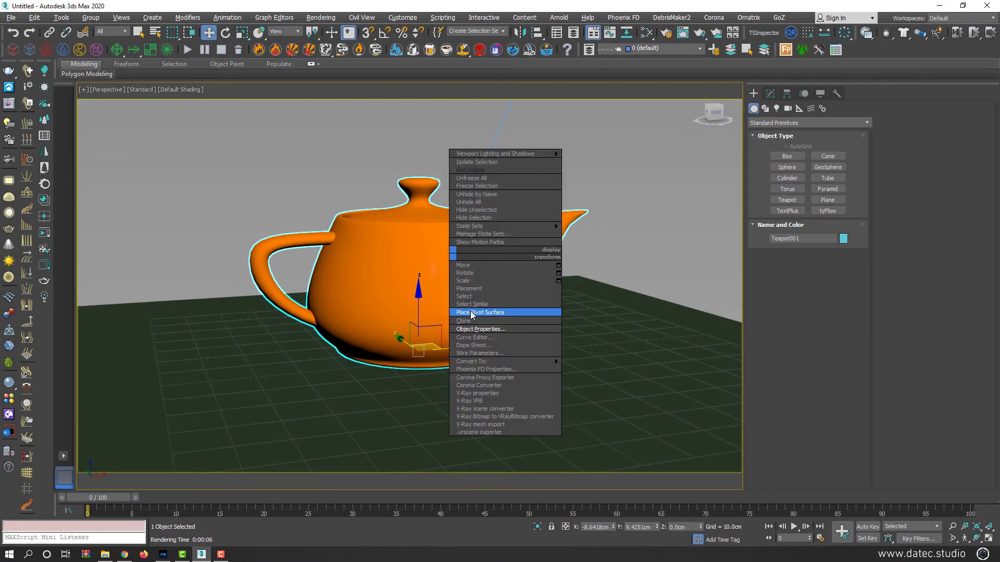
{"action": "left_click", "coordinate": [470, 327]}
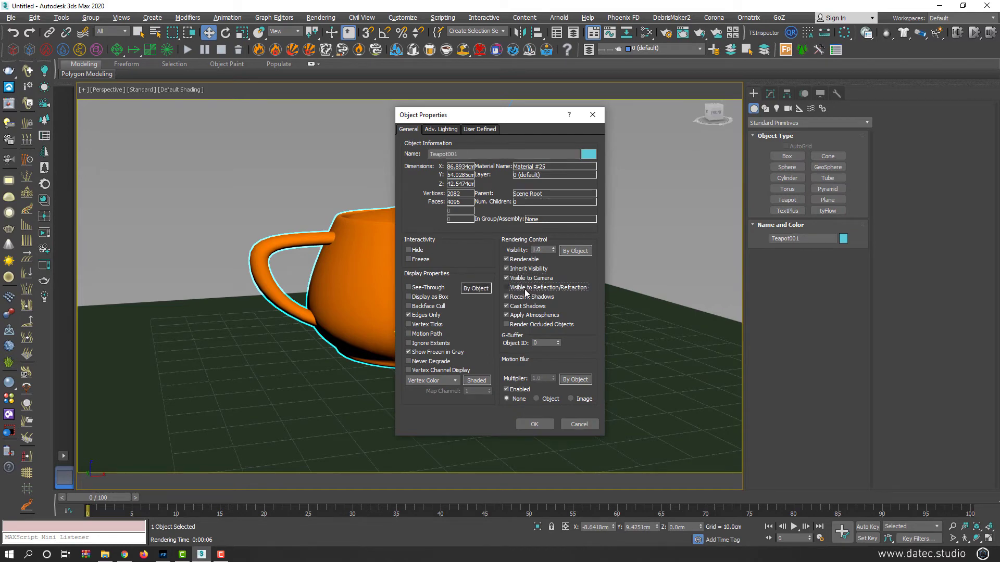
{"action": "left_click", "coordinate": [529, 291]}
{"action": "left_click", "coordinate": [536, 423]}
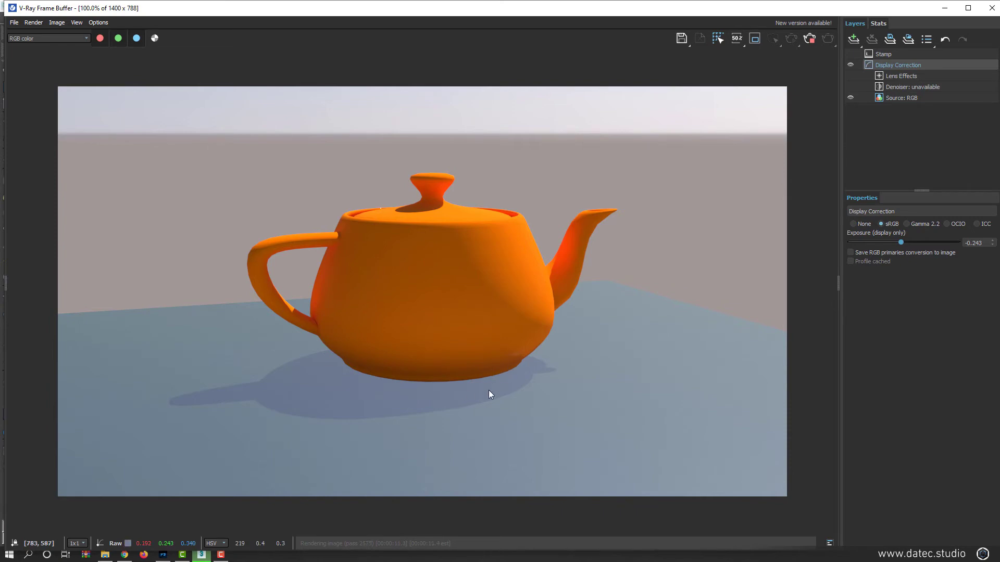
{"action": "left_click", "coordinate": [807, 38]}
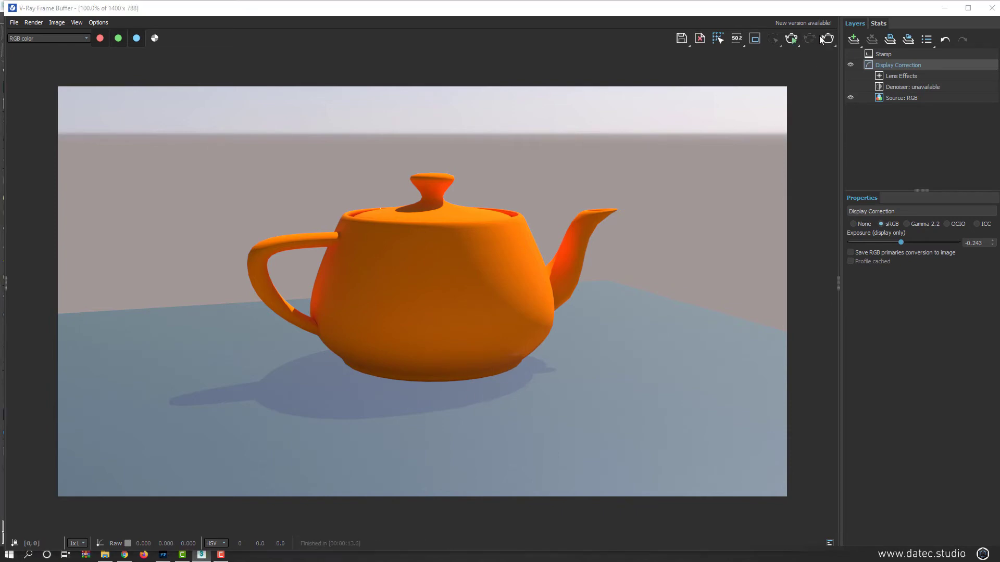
{"action": "left_click", "coordinate": [991, 10]}
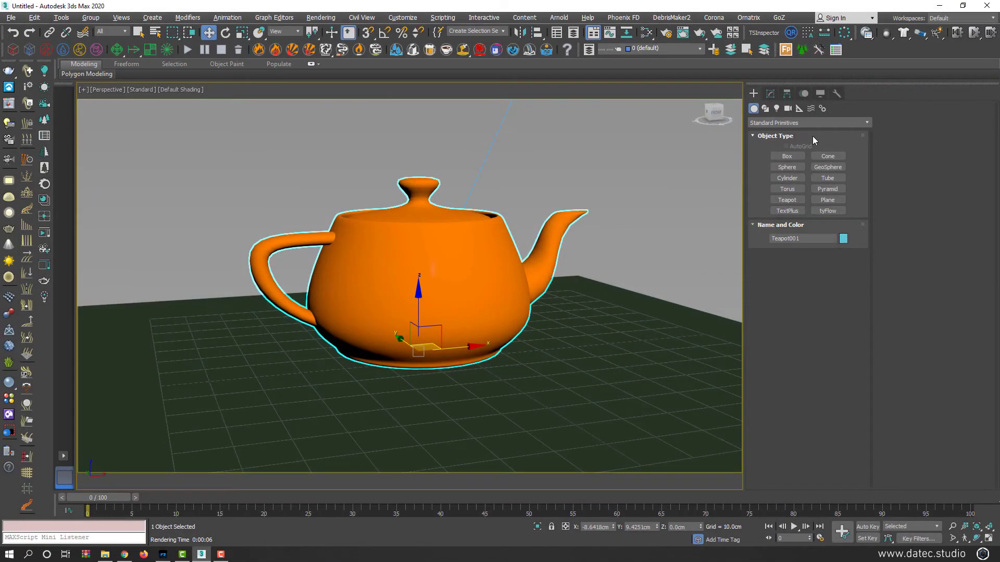
- Create a box with a base of about 24.4 by 24.7 cm on the plane beside the teapot's spout and render the scene
{"action": "left_click", "coordinate": [786, 157]}
{"action": "left_click_drag", "start_coordinate": [629, 335], "coordinate": [606, 372]}
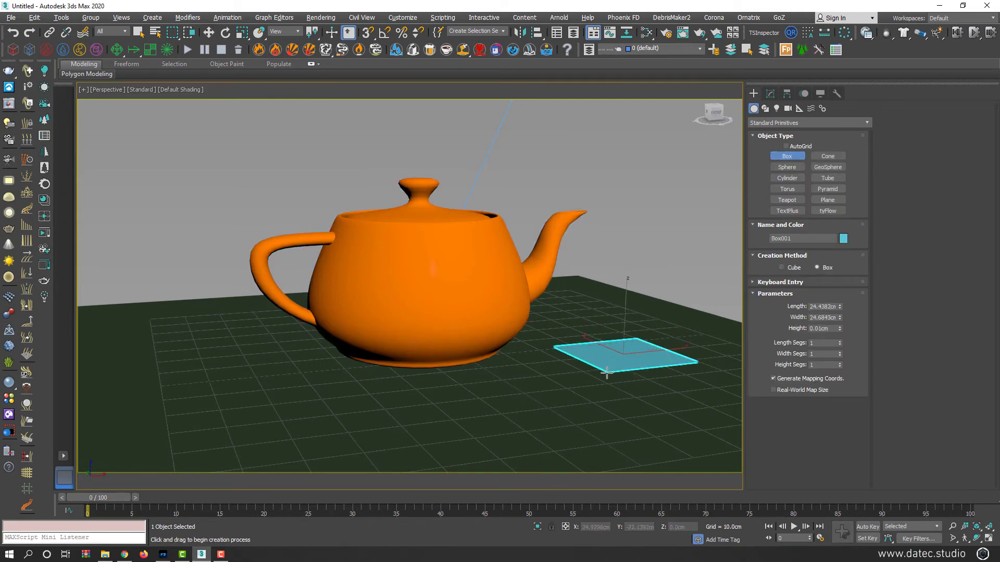
{"action": "left_click", "coordinate": [618, 295]}
{"action": "right_click", "coordinate": [570, 292]}
{"action": "key", "text": "shift+q"}
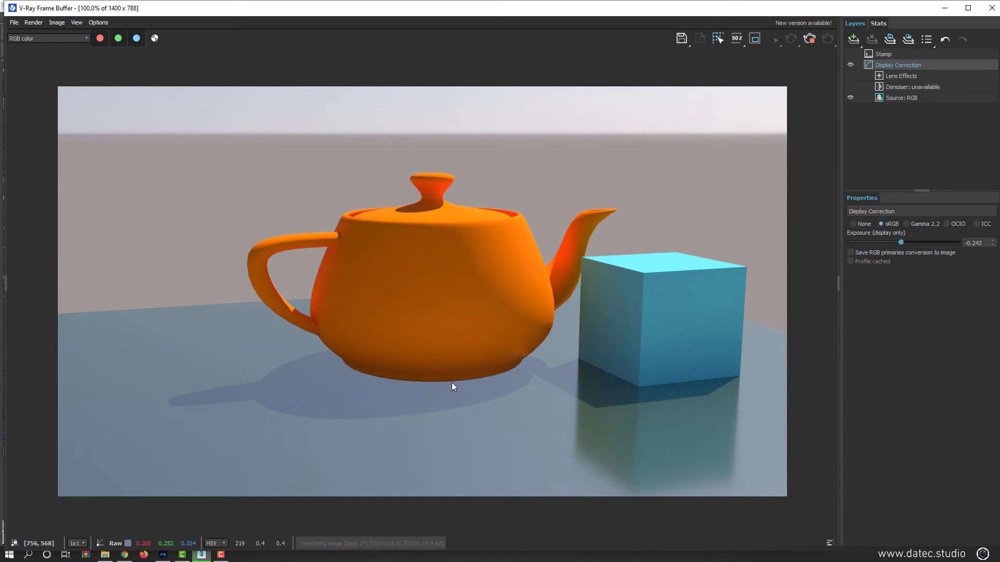
{"action": "left_click", "coordinate": [809, 38]}
{"action": "left_click", "coordinate": [986, 15]}
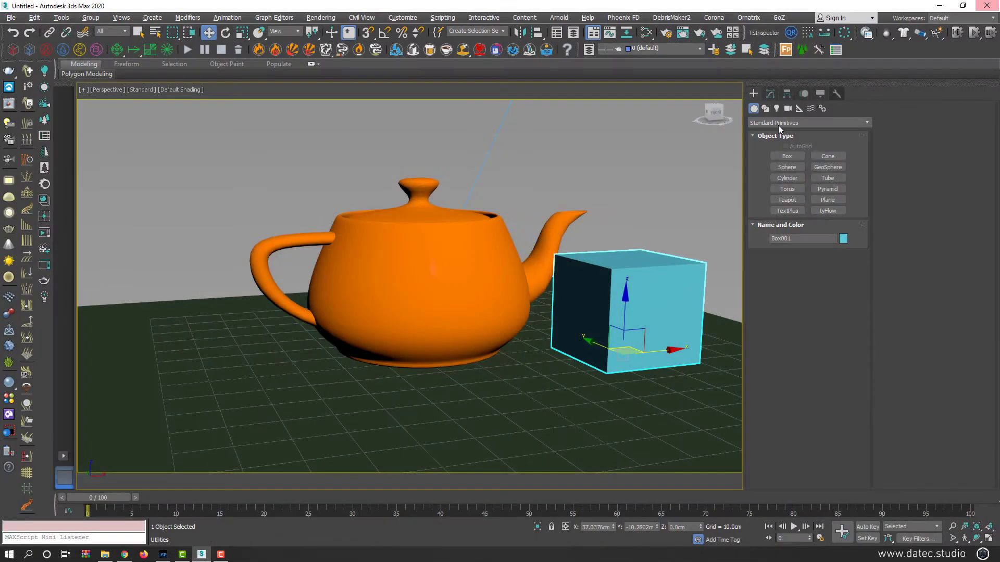
- Turn Visible to Reflection/Refraction back on in the teapot's object properties
{"action": "left_click", "coordinate": [404, 261]}
{"action": "right_click", "coordinate": [402, 259]}
{"action": "left_click", "coordinate": [434, 336]}
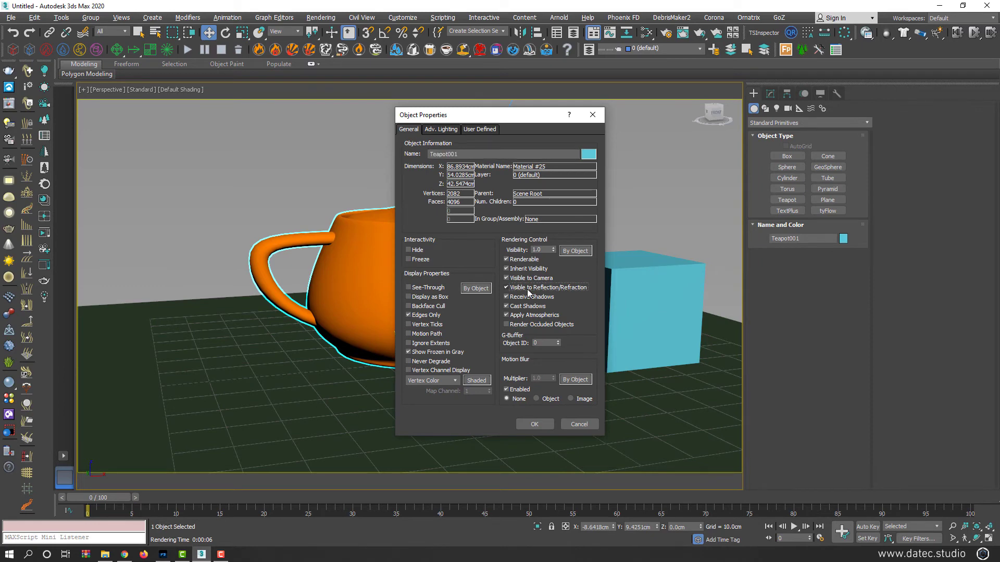
{"action": "left_click", "coordinate": [535, 424]}
- Turn off Receive Shadows in the floor plane's object properties and render the scene
{"action": "left_click", "coordinate": [474, 402]}
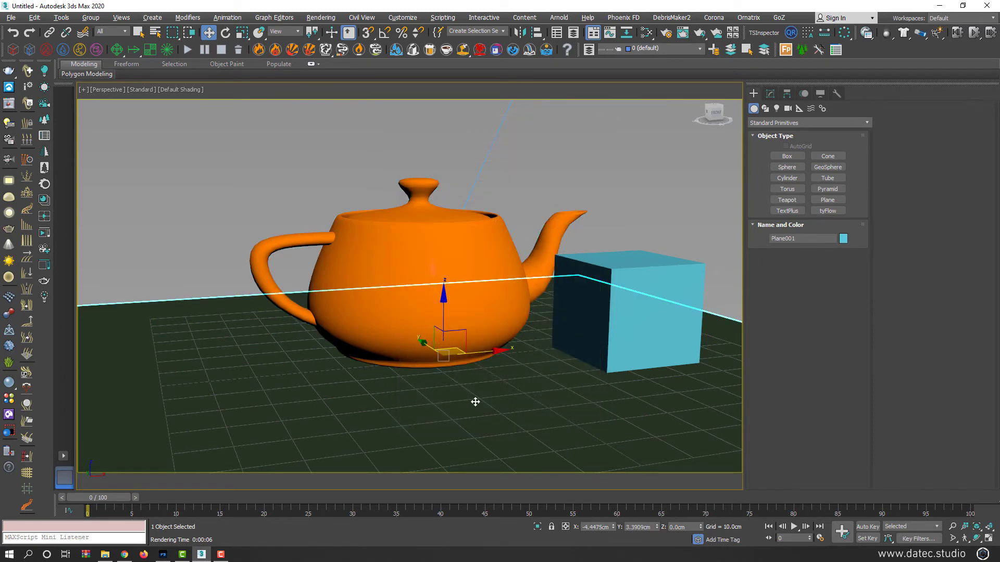
{"action": "right_click", "coordinate": [475, 402]}
{"action": "left_click", "coordinate": [502, 444]}
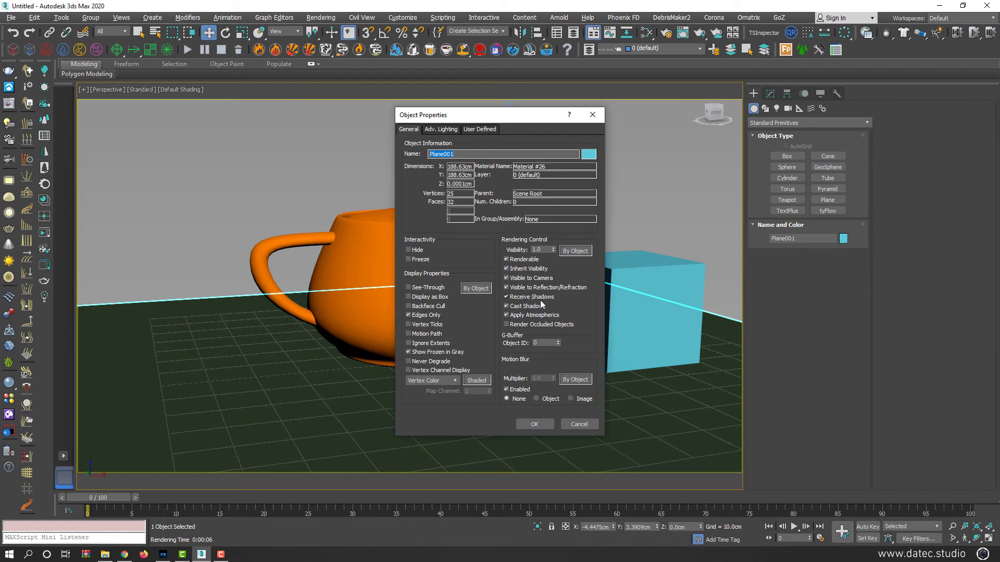
{"action": "left_click", "coordinate": [506, 298]}
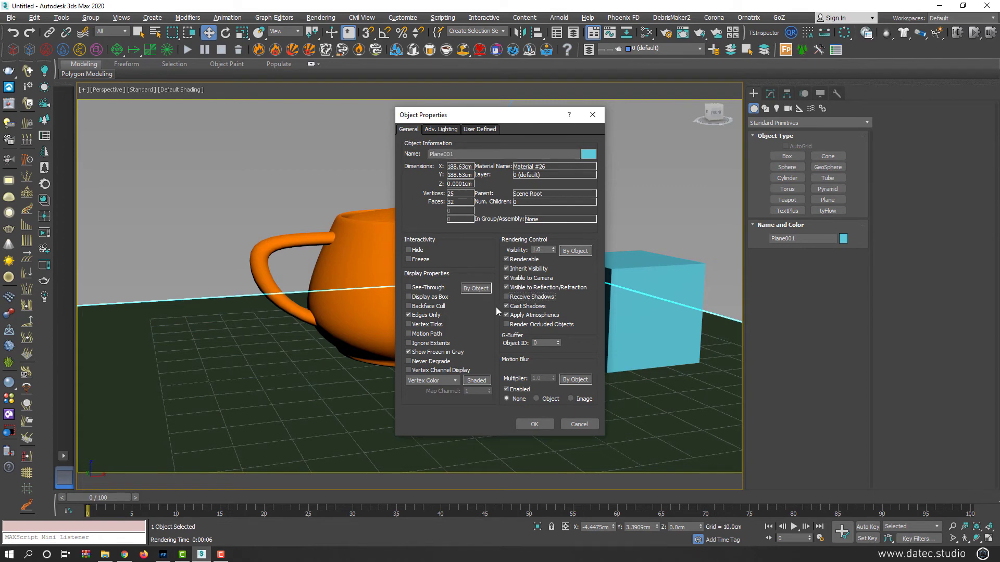
{"action": "left_click", "coordinate": [533, 425]}
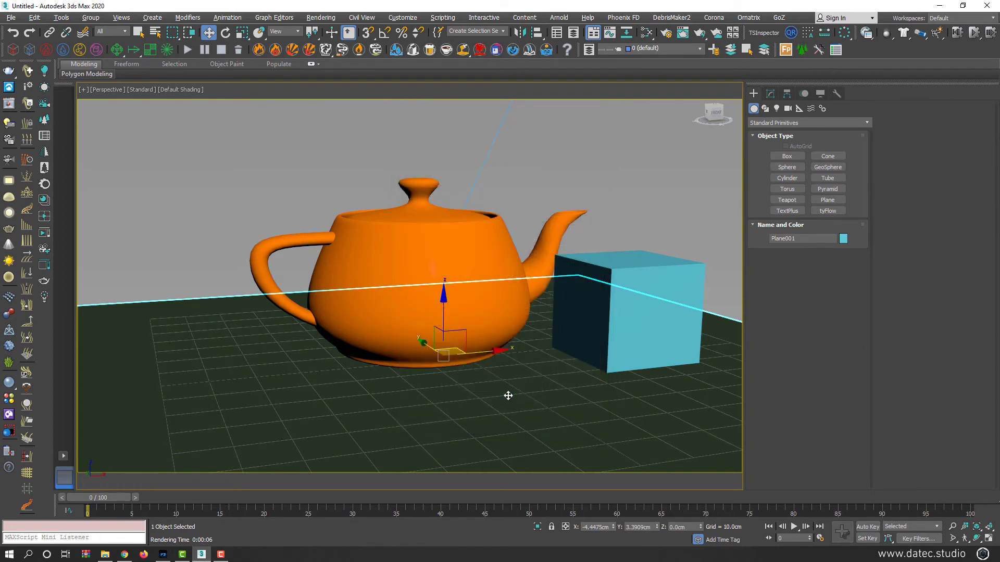
{"action": "key", "text": "shift+q"}
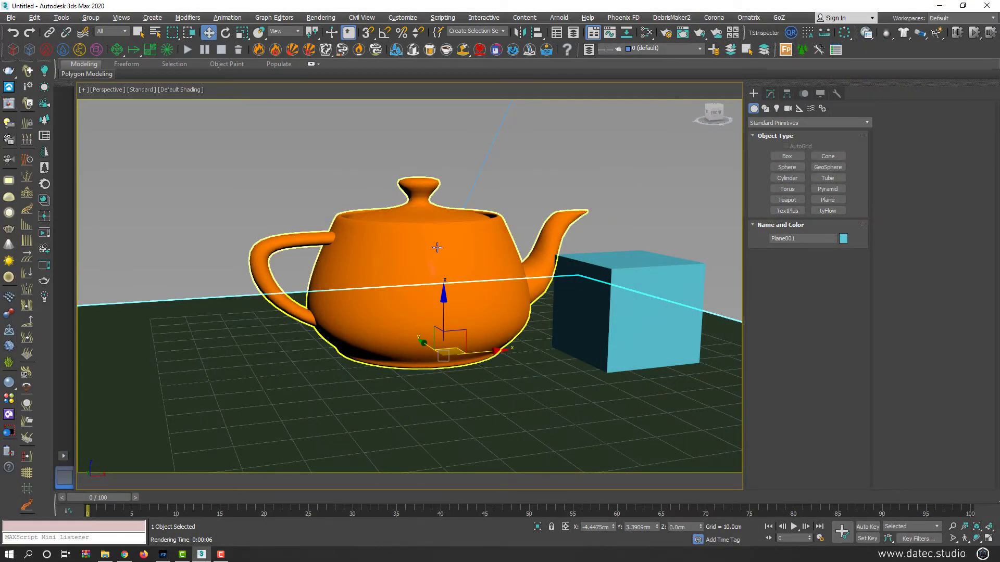
- Turn off Receive Shadows in the teapot's object properties and render the scene
{"action": "left_click", "coordinate": [437, 247]}
{"action": "right_click", "coordinate": [438, 249]}
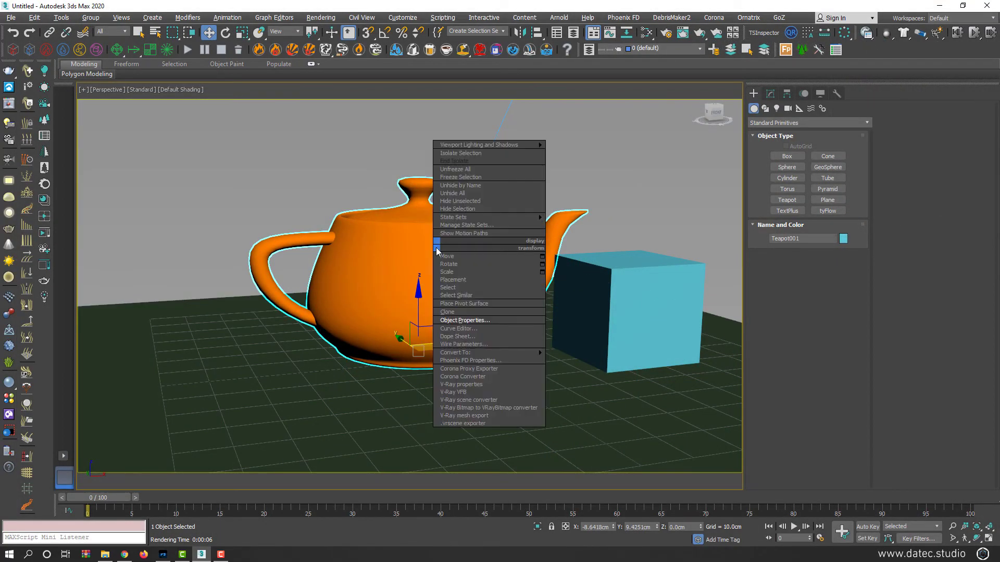
{"action": "left_click", "coordinate": [476, 320]}
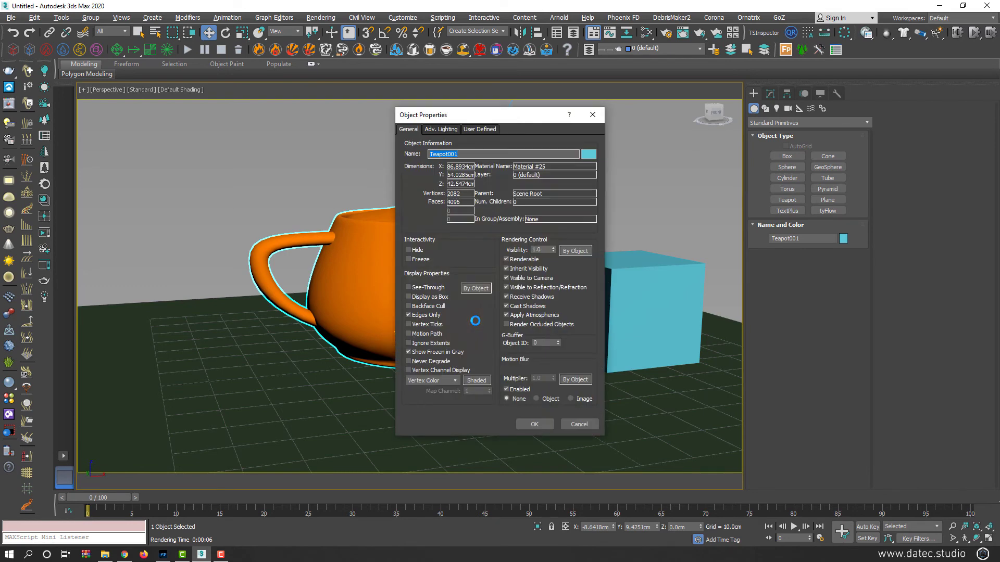
{"action": "left_click", "coordinate": [516, 300]}
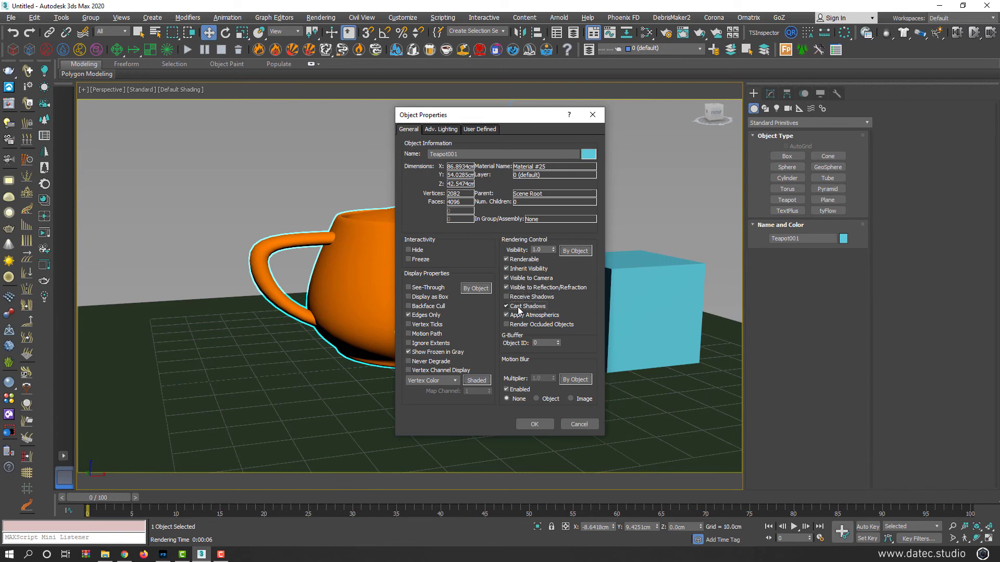
{"action": "left_click", "coordinate": [519, 298]}
{"action": "left_click", "coordinate": [520, 307]}
{"action": "left_click_drag", "start_coordinate": [511, 120], "coordinate": [634, 99]}
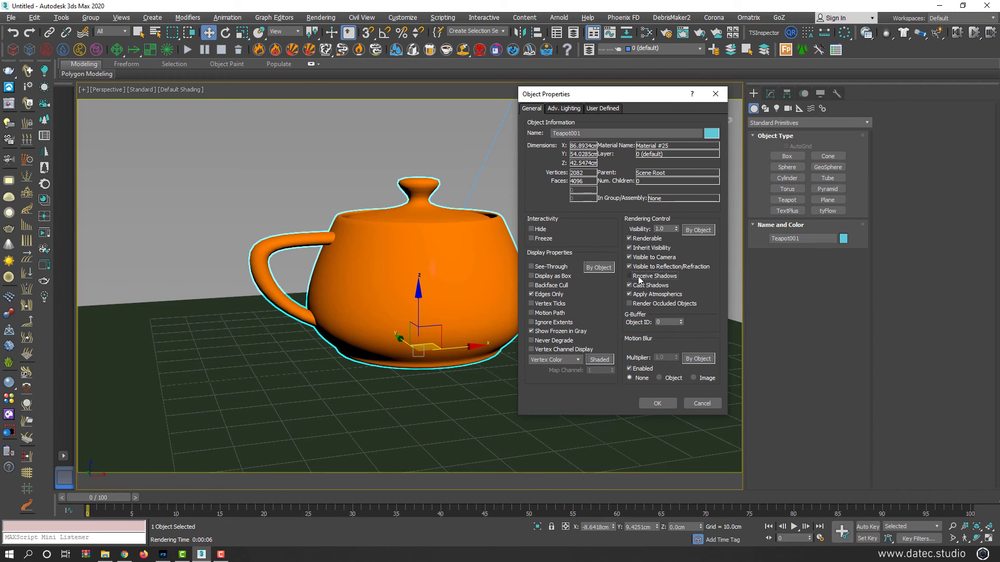
{"action": "left_click", "coordinate": [658, 404]}
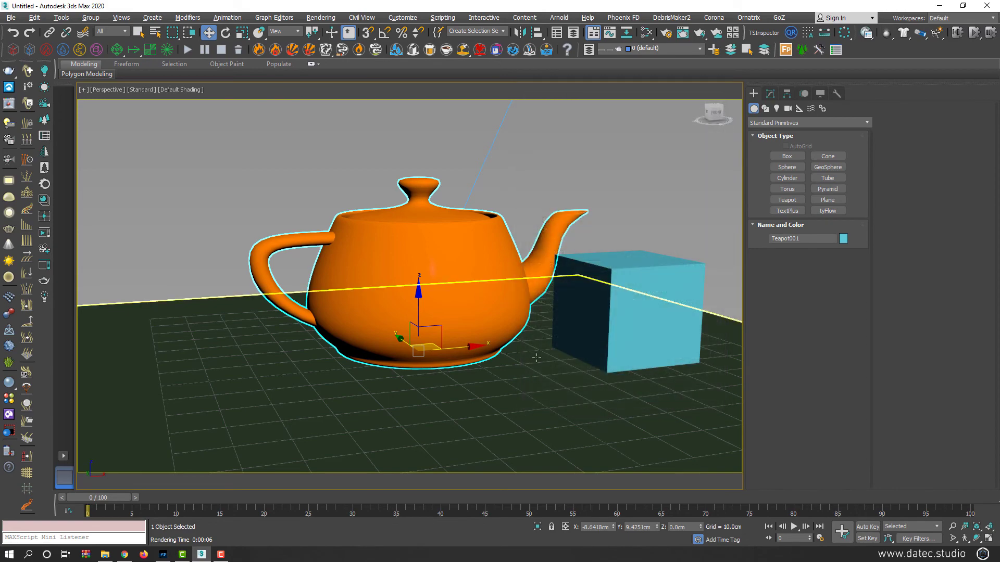
{"action": "key", "text": "shift+q"}
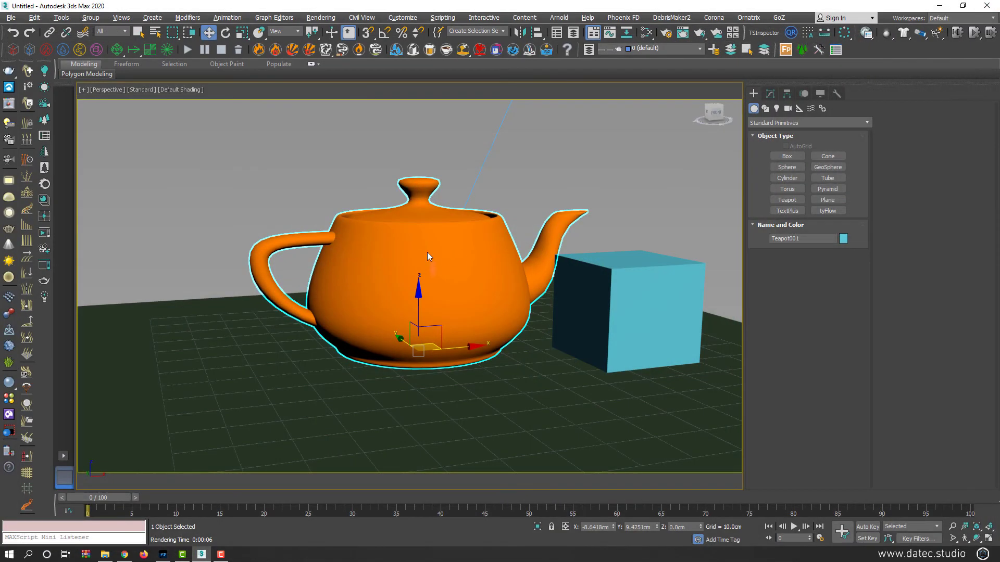
- Turn off Visible to Camera and Cast Shadows in the teapot's object properties and render the scene
{"action": "right_click", "coordinate": [427, 252]}
{"action": "left_click", "coordinate": [473, 327]}
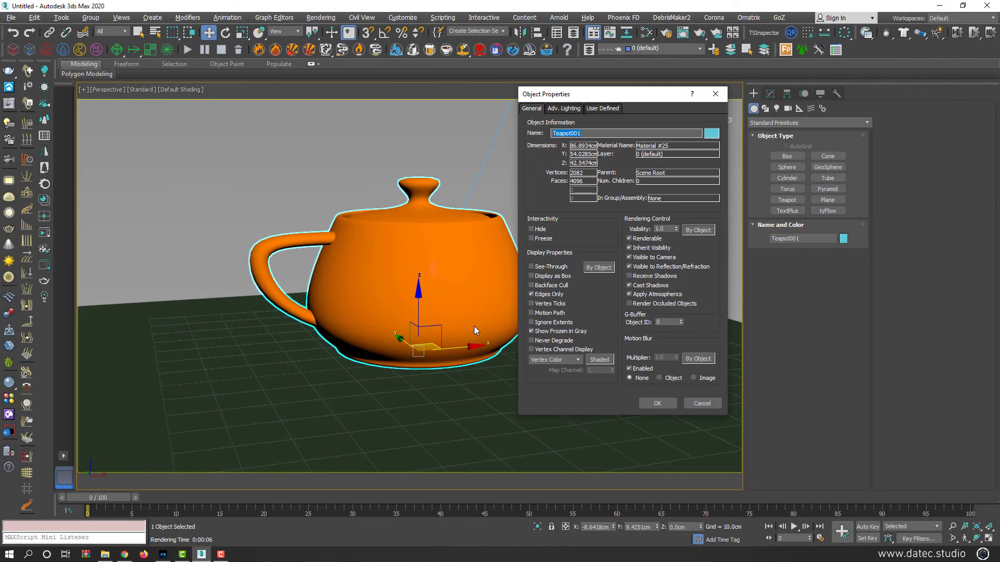
{"action": "left_click", "coordinate": [642, 261]}
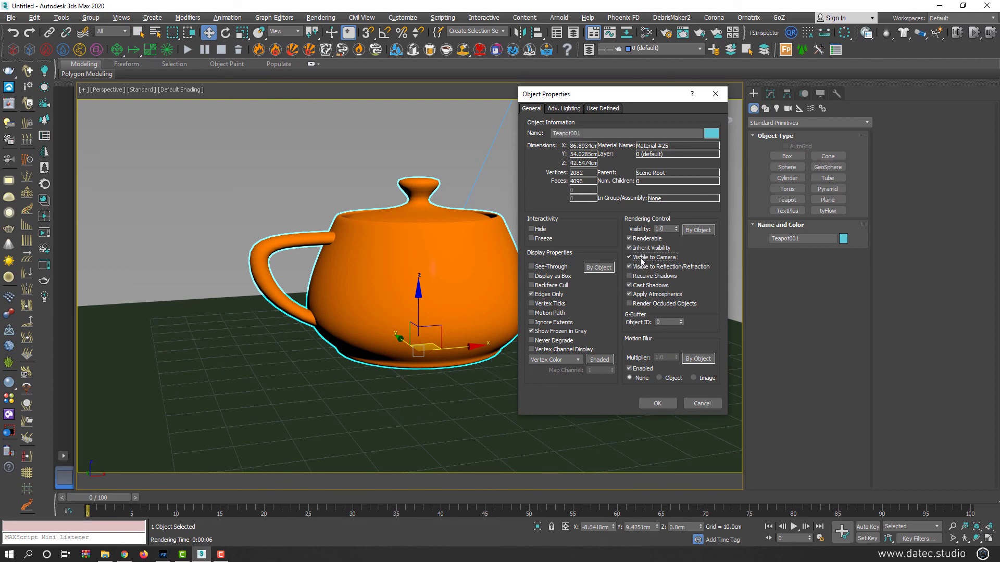
{"action": "left_click", "coordinate": [629, 285]}
{"action": "left_click", "coordinate": [657, 403]}
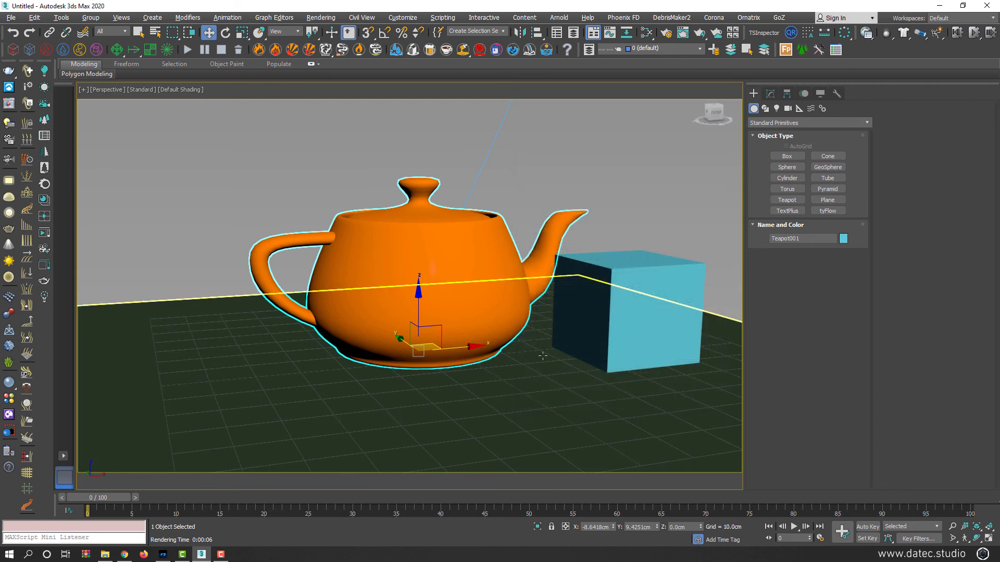
{"action": "key", "text": "shift+q"}
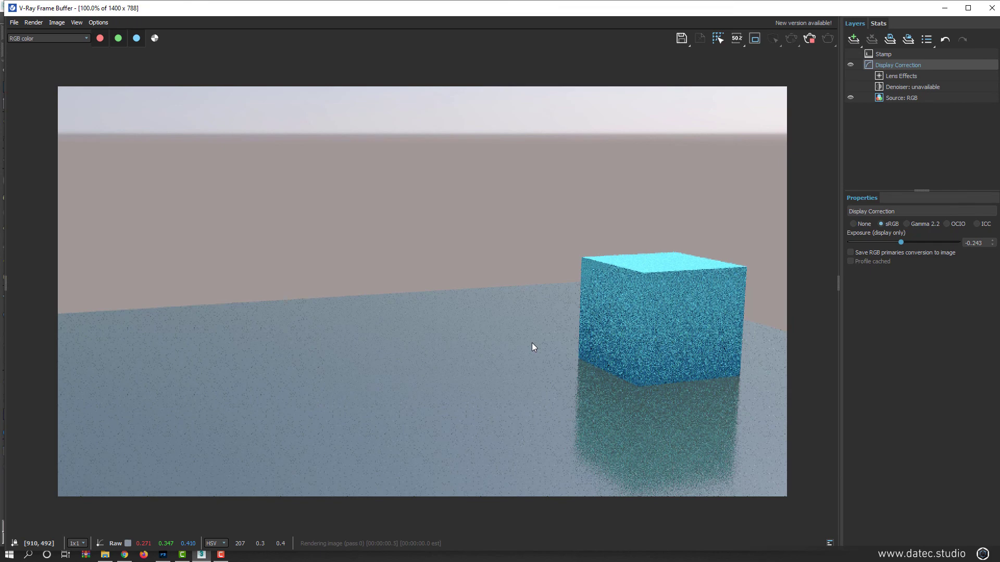